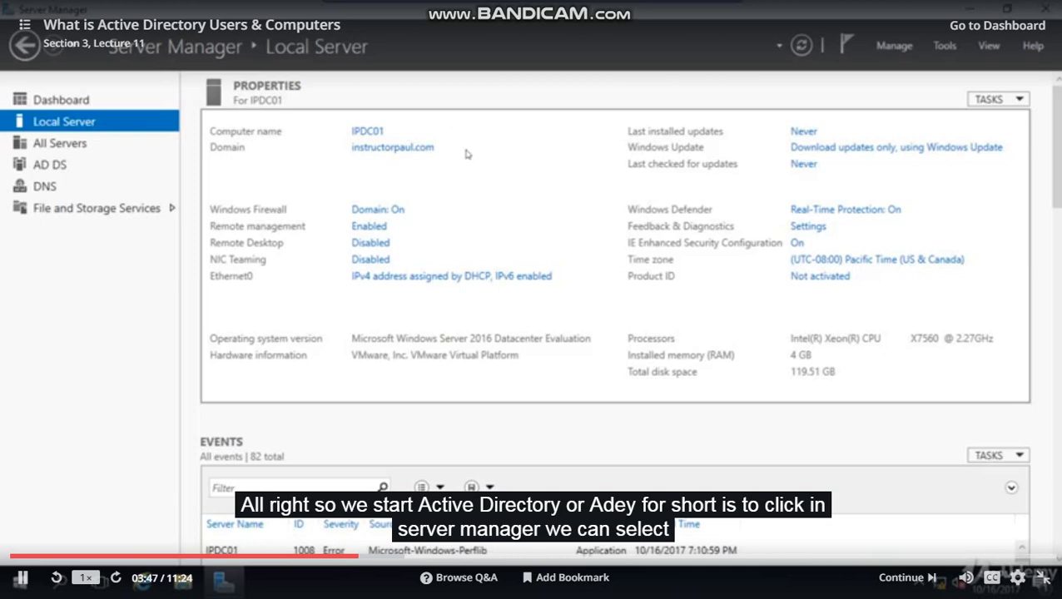
{"action": "left_click", "coordinate": [1017, 578]}
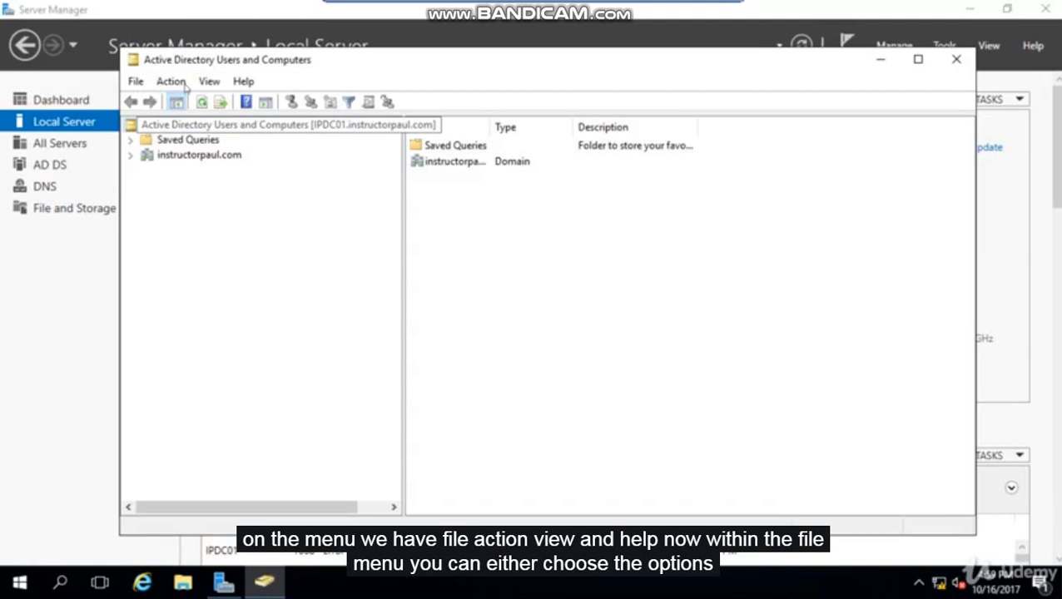
Step: Review the console's Disk Cleanup options without deleting files, and look over the actions available for the console root
{"action": "left_click", "coordinate": [134, 82]}
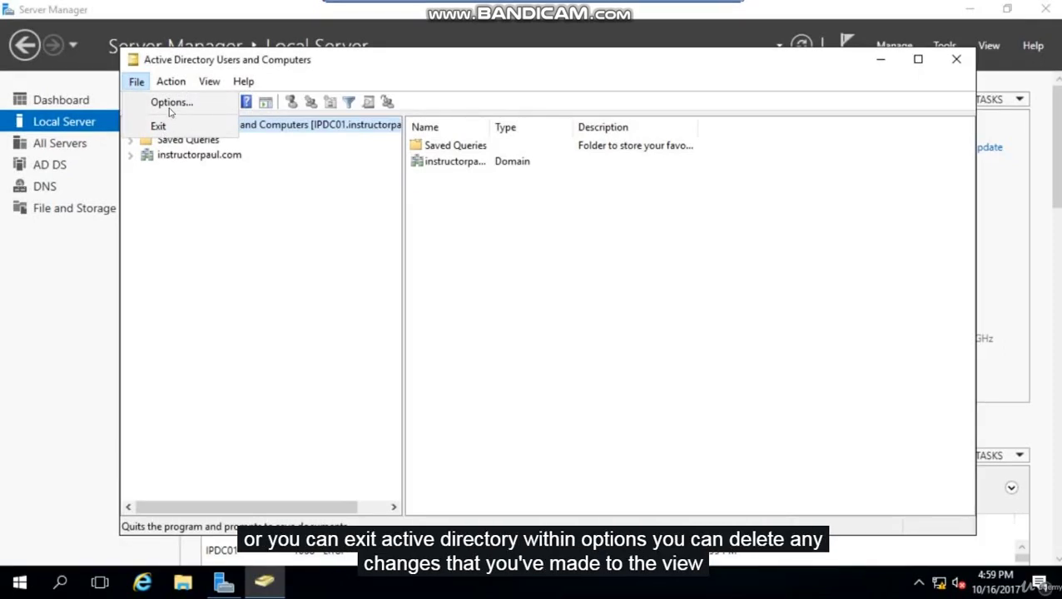
{"action": "left_click", "coordinate": [166, 104]}
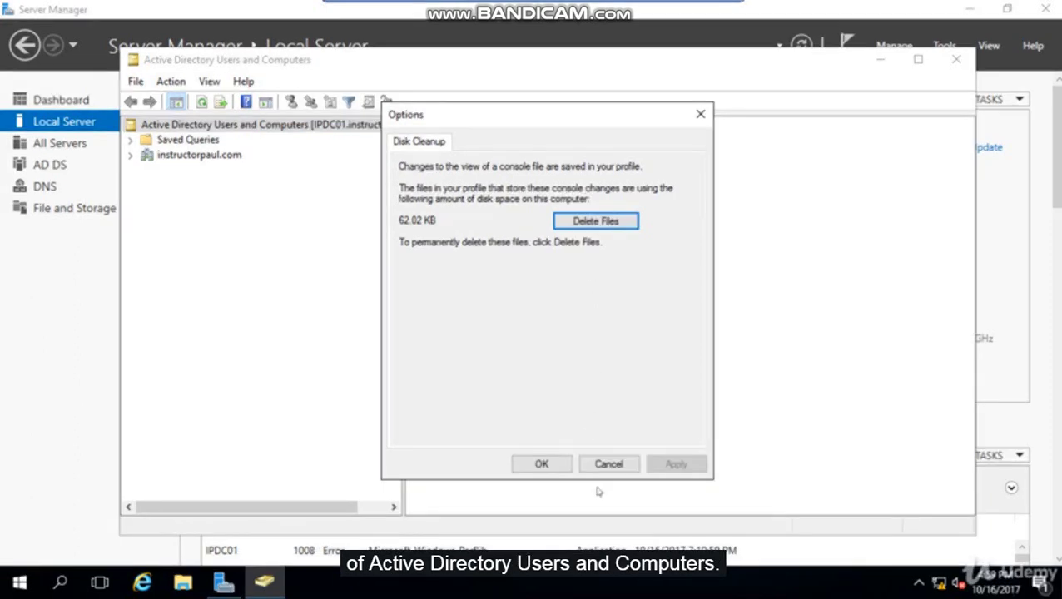
{"action": "left_click", "coordinate": [612, 464]}
{"action": "left_click", "coordinate": [138, 82]}
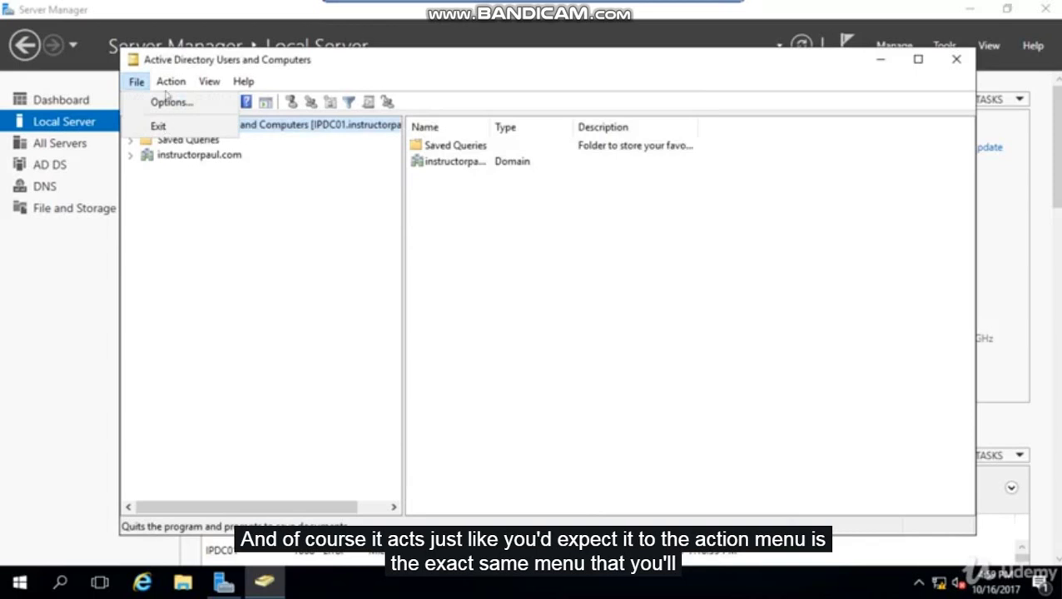
{"action": "left_click", "coordinate": [165, 85]}
{"action": "left_click", "coordinate": [165, 83]}
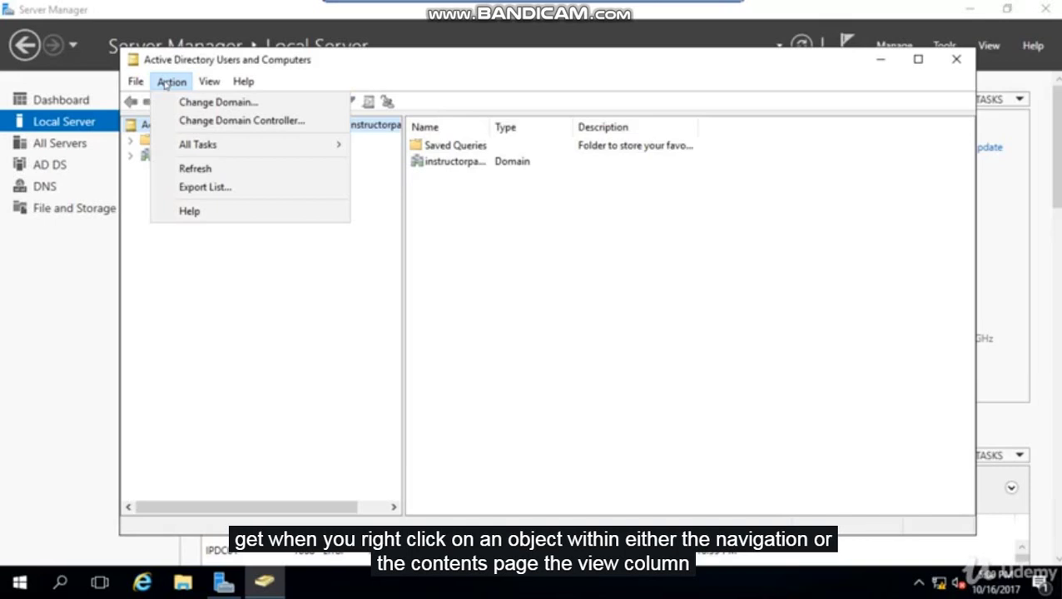
Step: Try limiting the console's filter options to show only Computers objects, and discard the filter
{"action": "left_click", "coordinate": [220, 83]}
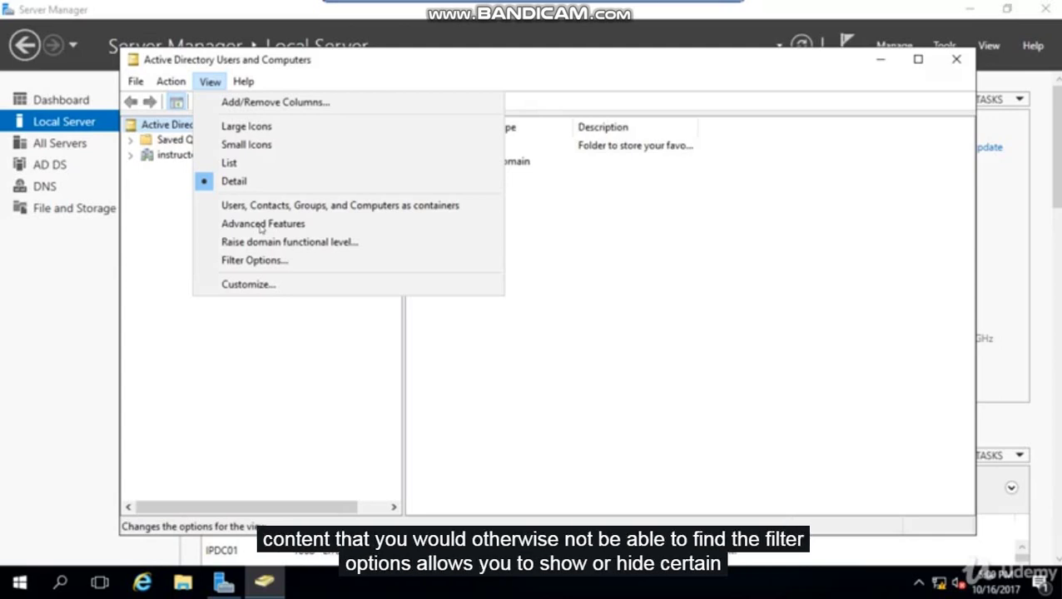
{"action": "left_click", "coordinate": [254, 260]}
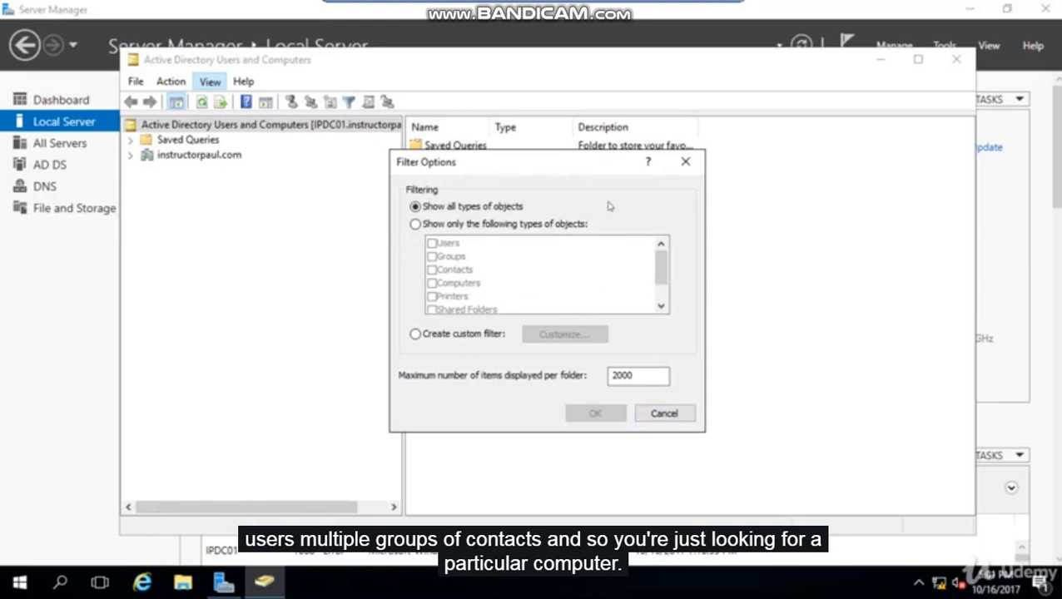
{"action": "left_click", "coordinate": [426, 225]}
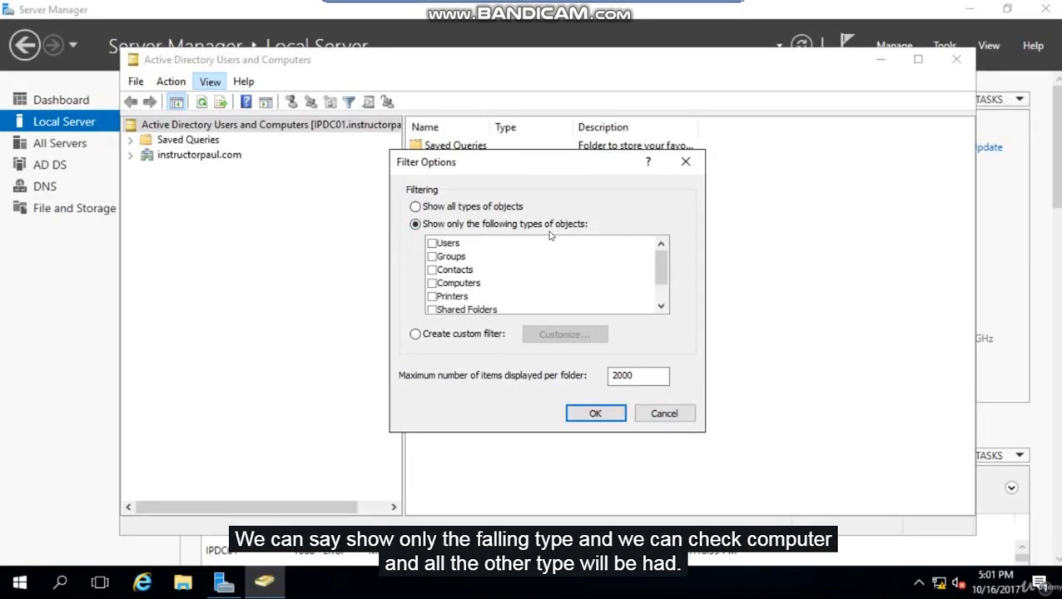
{"action": "left_click", "coordinate": [457, 283]}
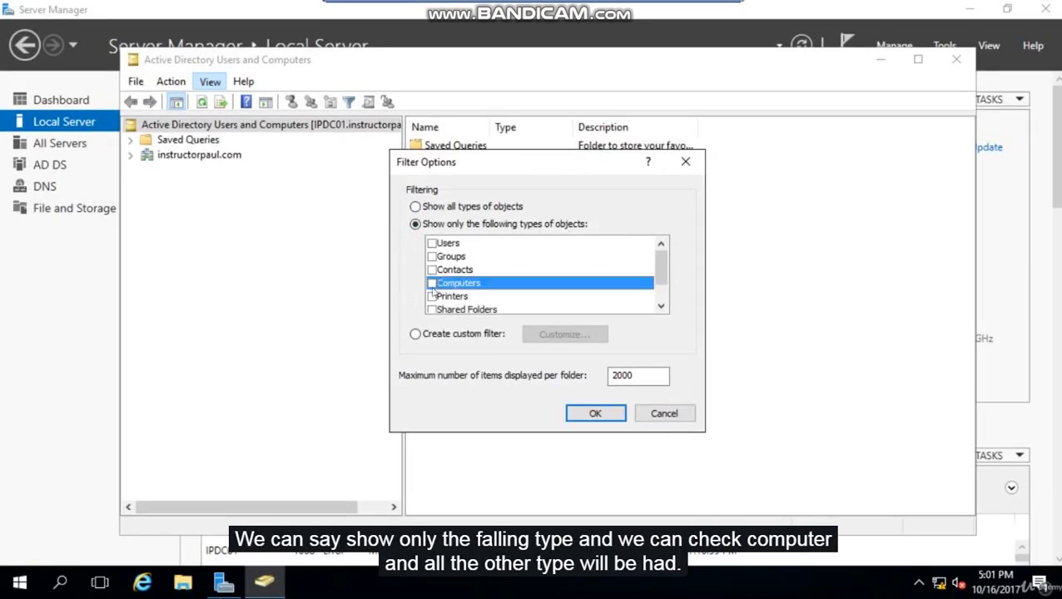
{"action": "left_click", "coordinate": [432, 283]}
{"action": "left_click", "coordinate": [674, 416]}
Step: Review which console window items can be shown or hidden in Customize View, and close it without changes
{"action": "left_click", "coordinate": [210, 80]}
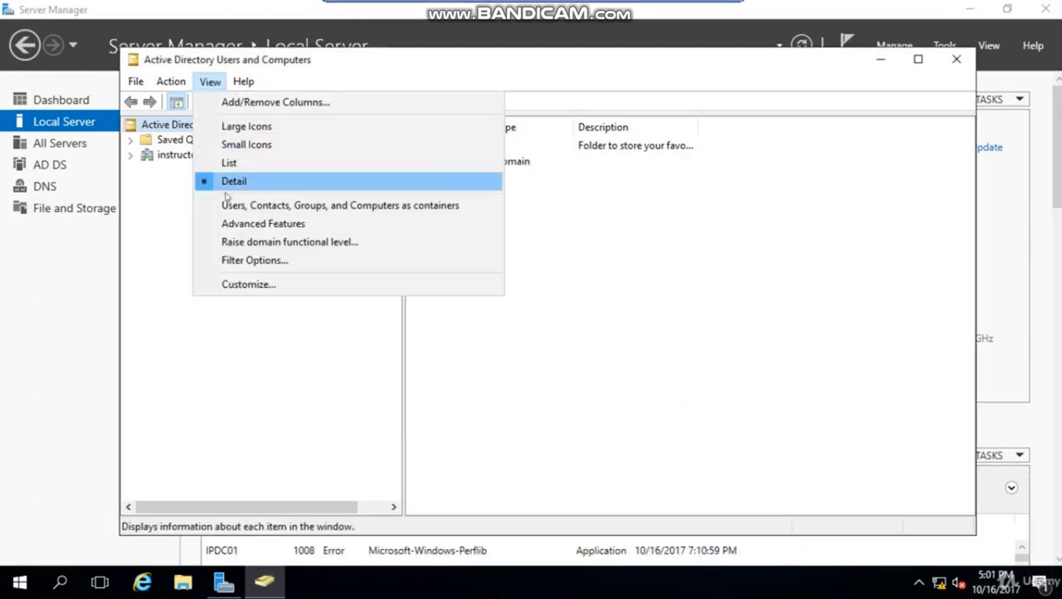
{"action": "left_click", "coordinate": [240, 285]}
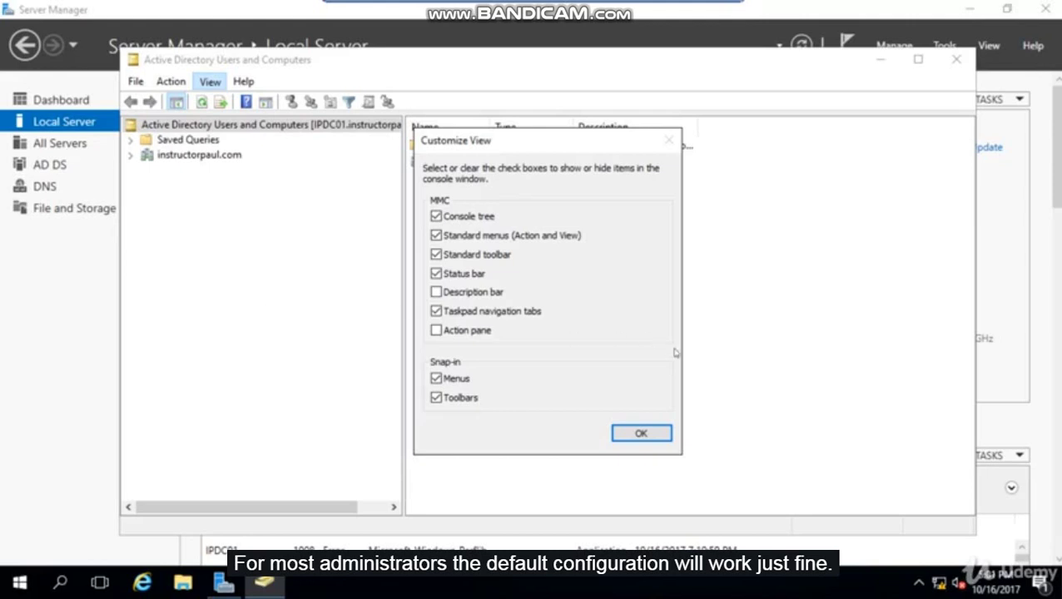
{"action": "left_click", "coordinate": [651, 434]}
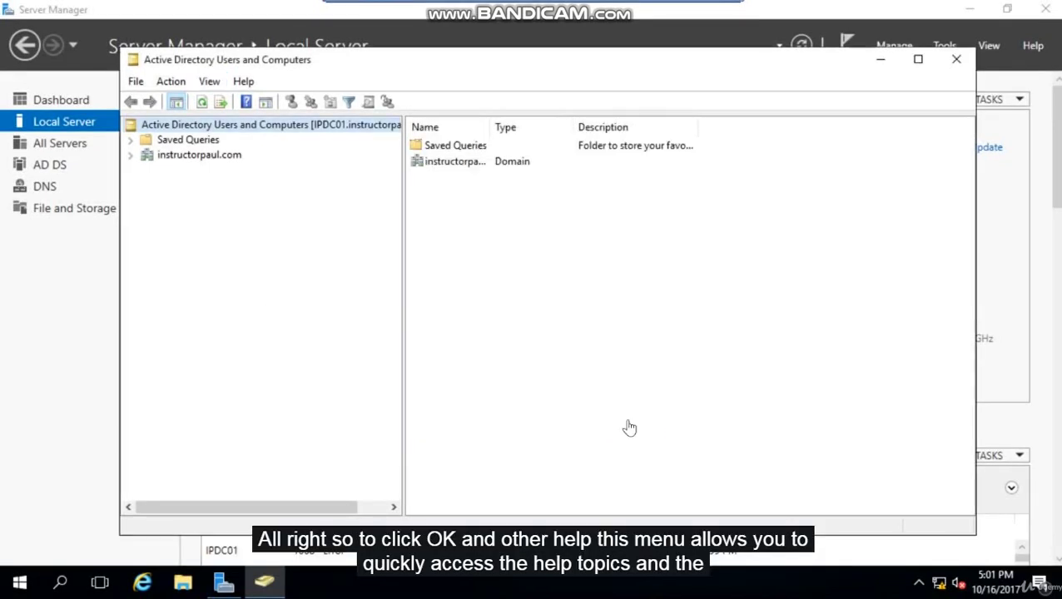
Step: View the version information for Active Directory Users and Computers, and look over the available help resources
{"action": "left_click", "coordinate": [246, 81]}
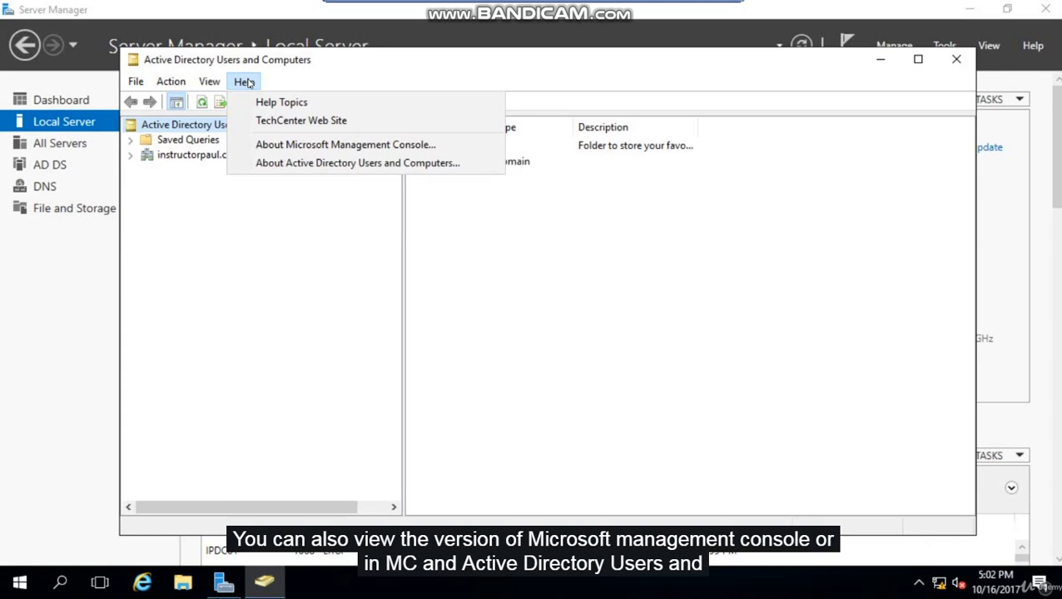
{"action": "left_click", "coordinate": [358, 162]}
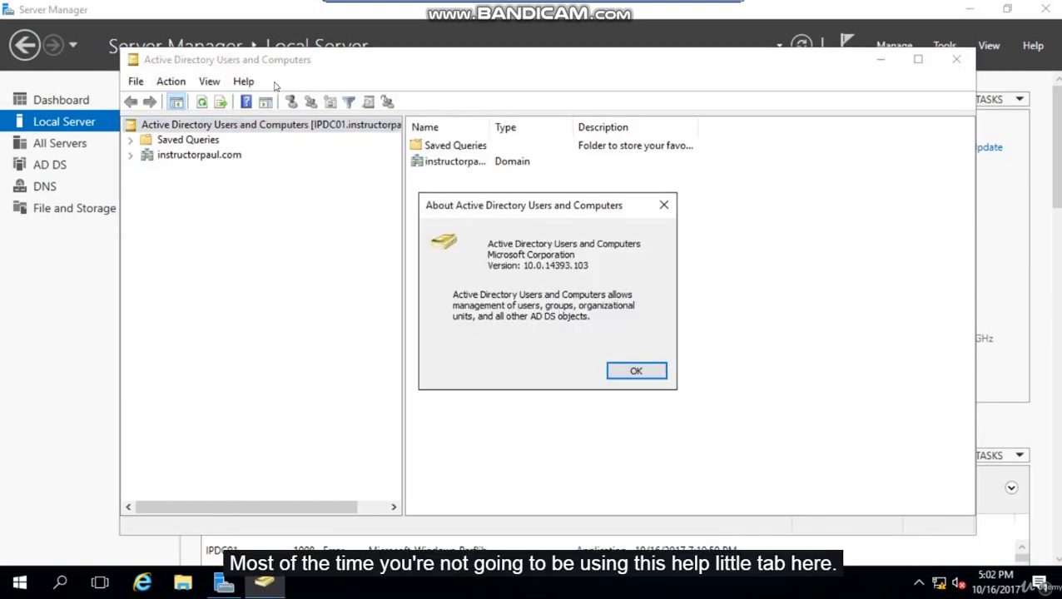
{"action": "left_click", "coordinate": [626, 371]}
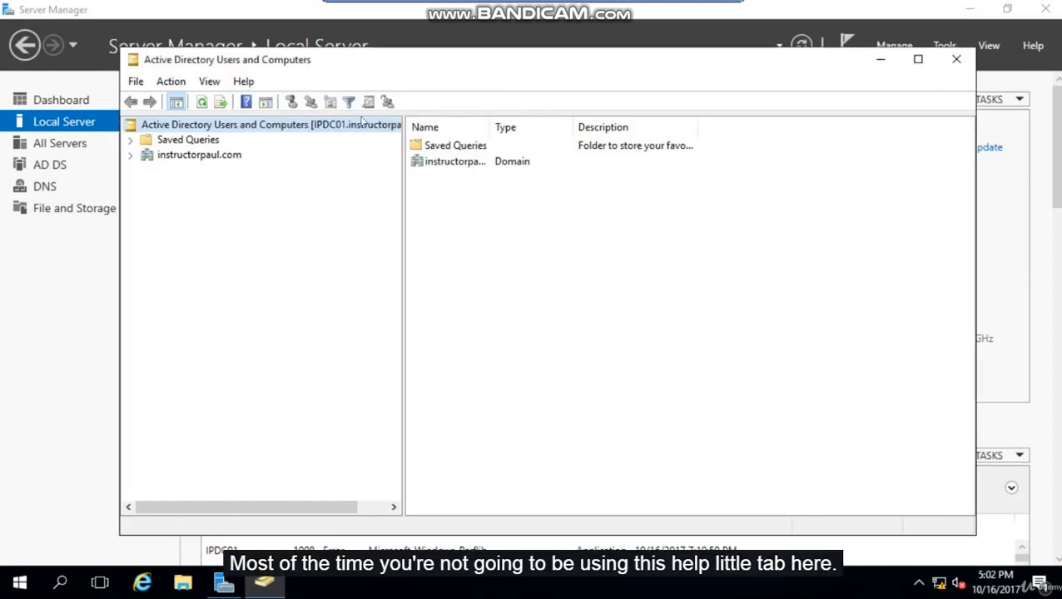
{"action": "left_click", "coordinate": [244, 81]}
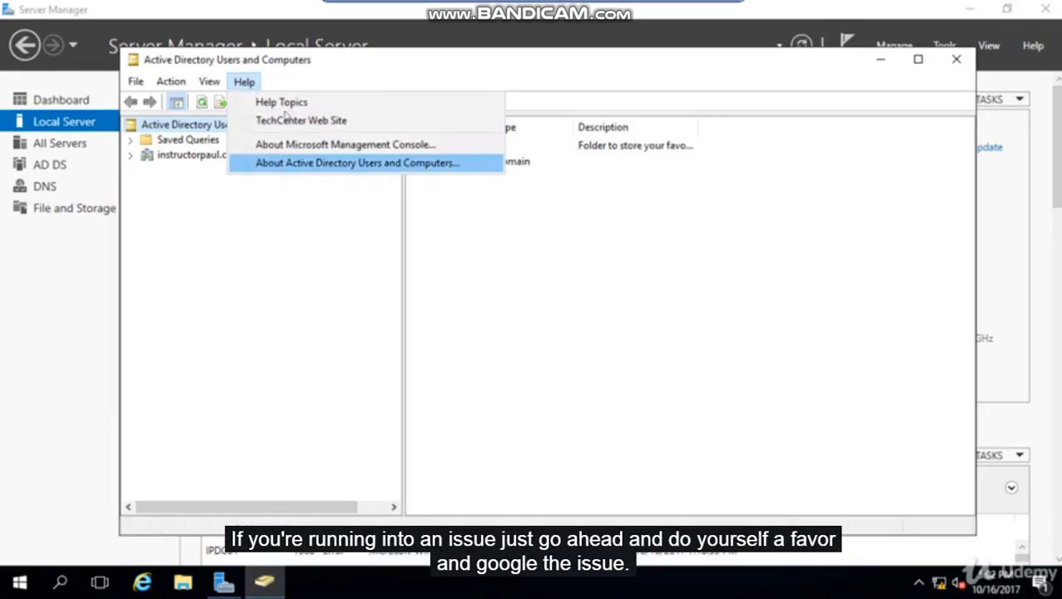
{"action": "left_click", "coordinate": [296, 69]}
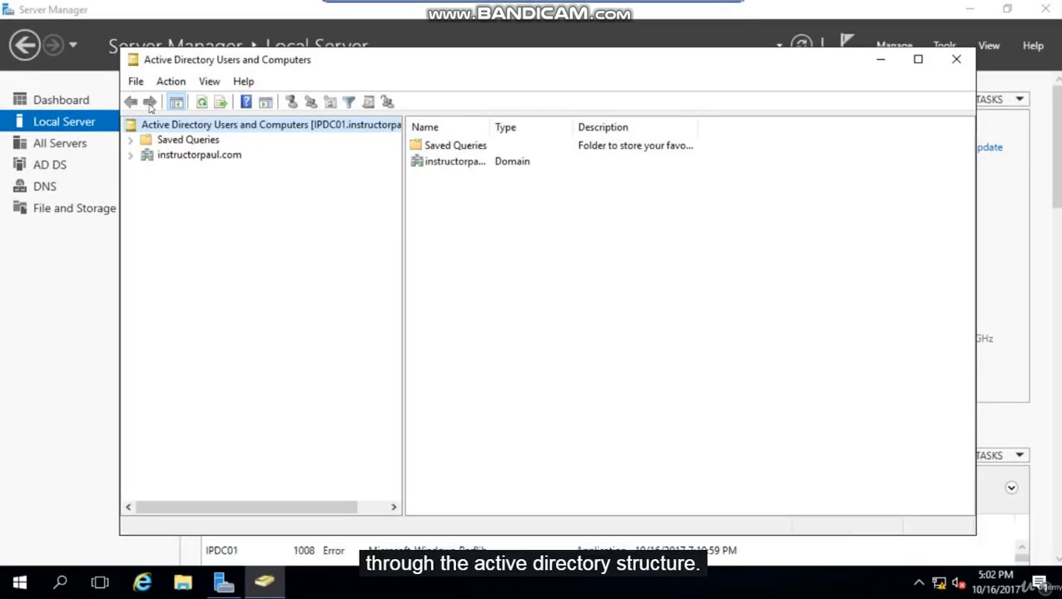
Step: Refresh the contents of the Active Directory Users and Computers root
{"action": "left_click", "coordinate": [205, 103]}
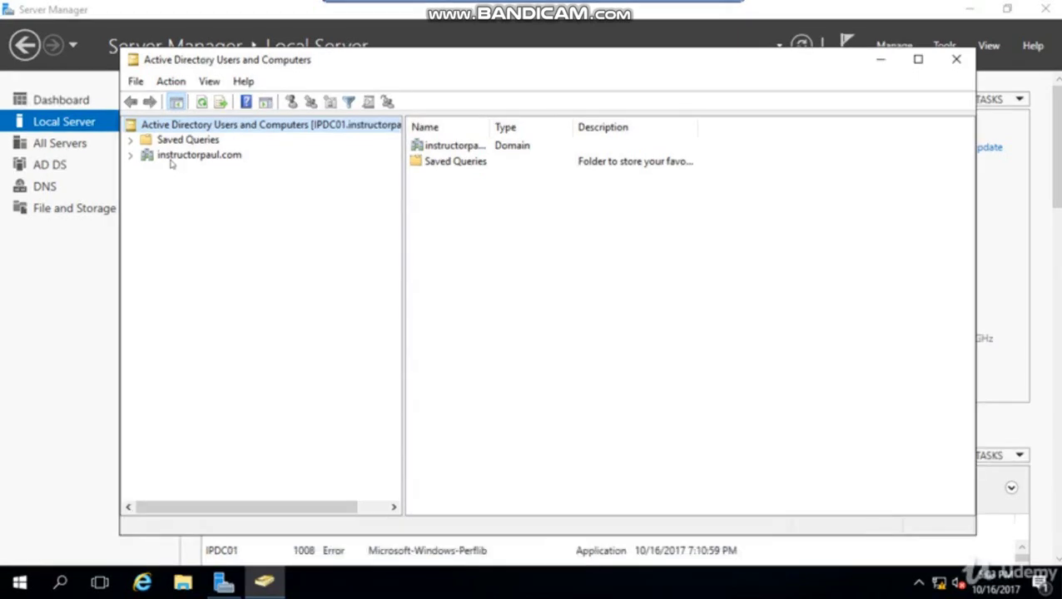
Step: Use Find on the domain to look for Organizational Units across the Entire Directory with no name entered, and close the search
{"action": "right_click", "coordinate": [171, 164]}
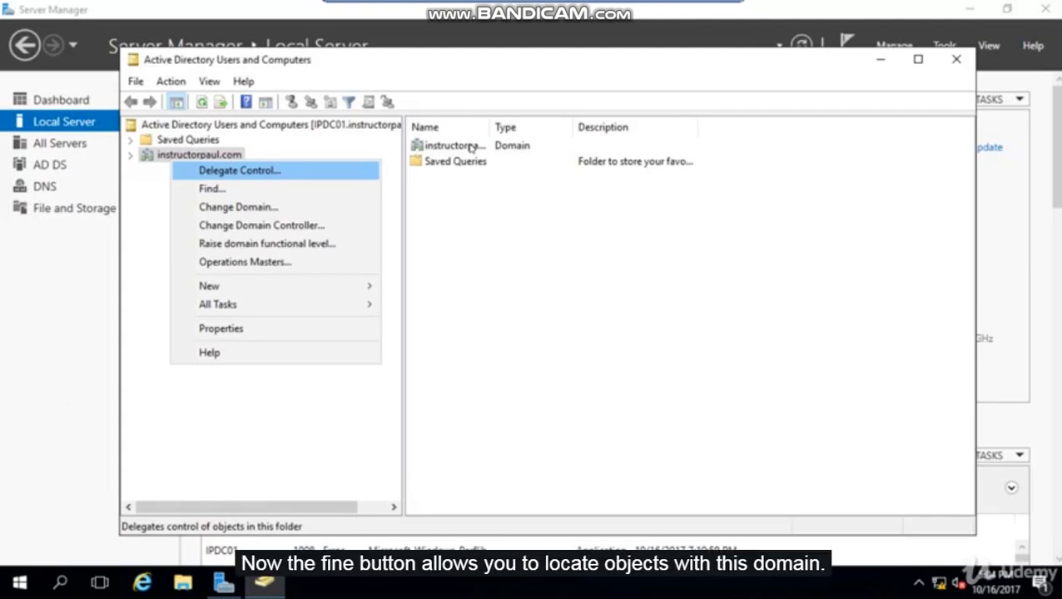
{"action": "key", "text": "Down"}
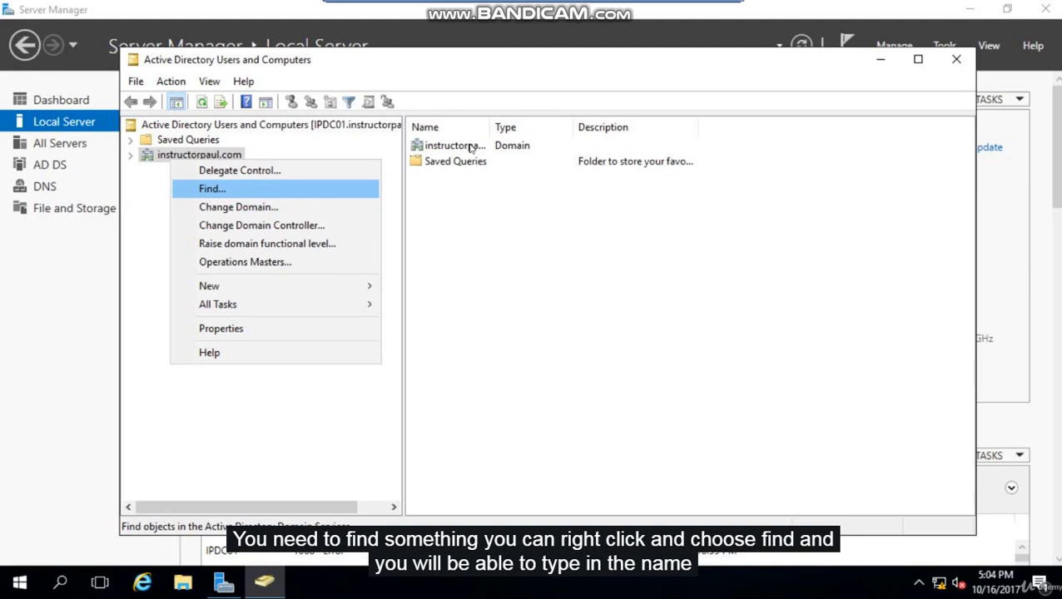
{"action": "key", "text": "Return"}
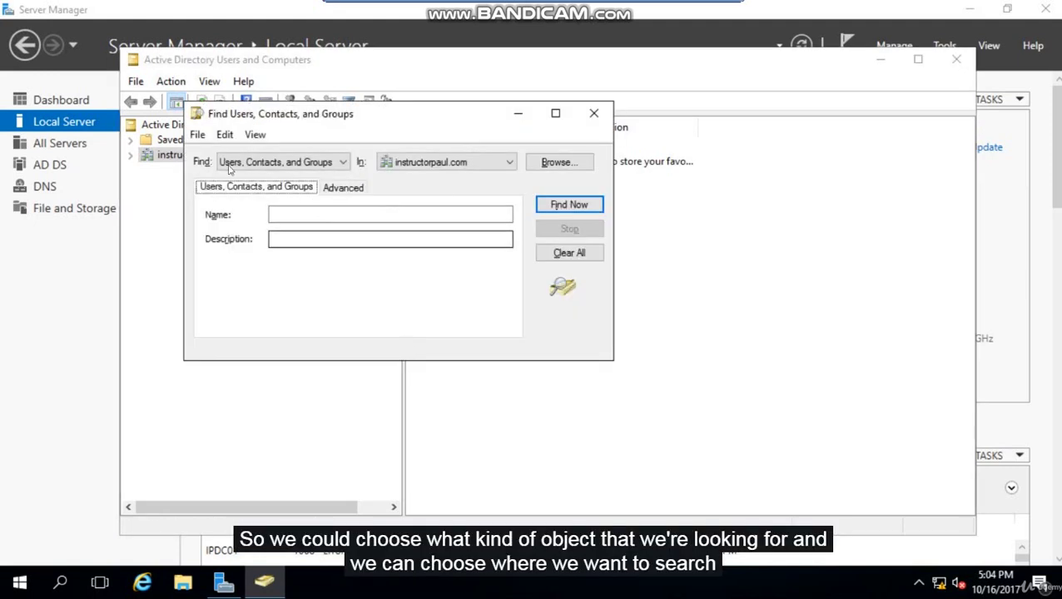
{"action": "left_click", "coordinate": [250, 163]}
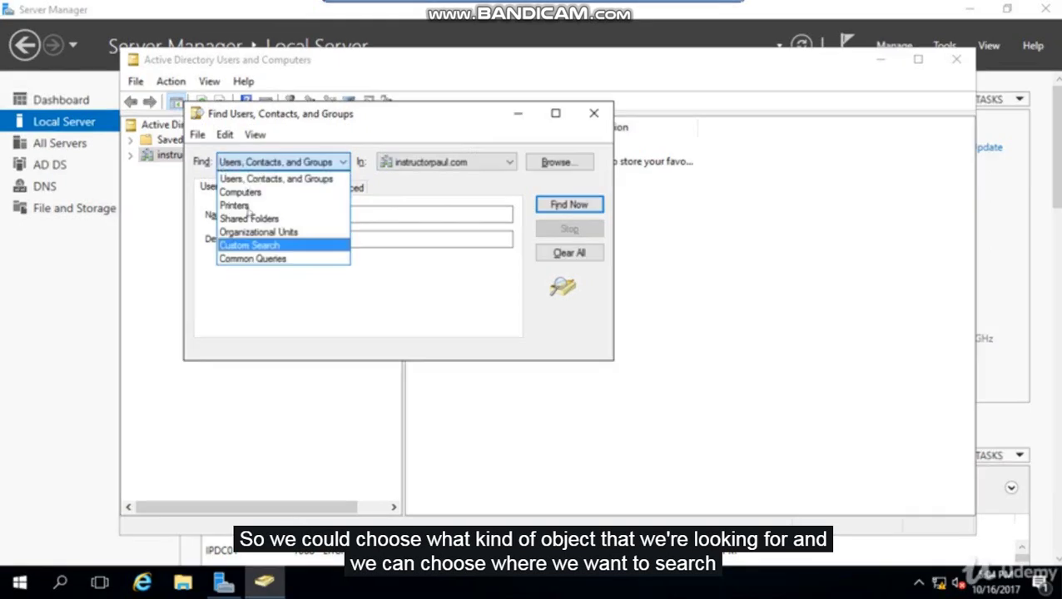
{"action": "left_click", "coordinate": [250, 231]}
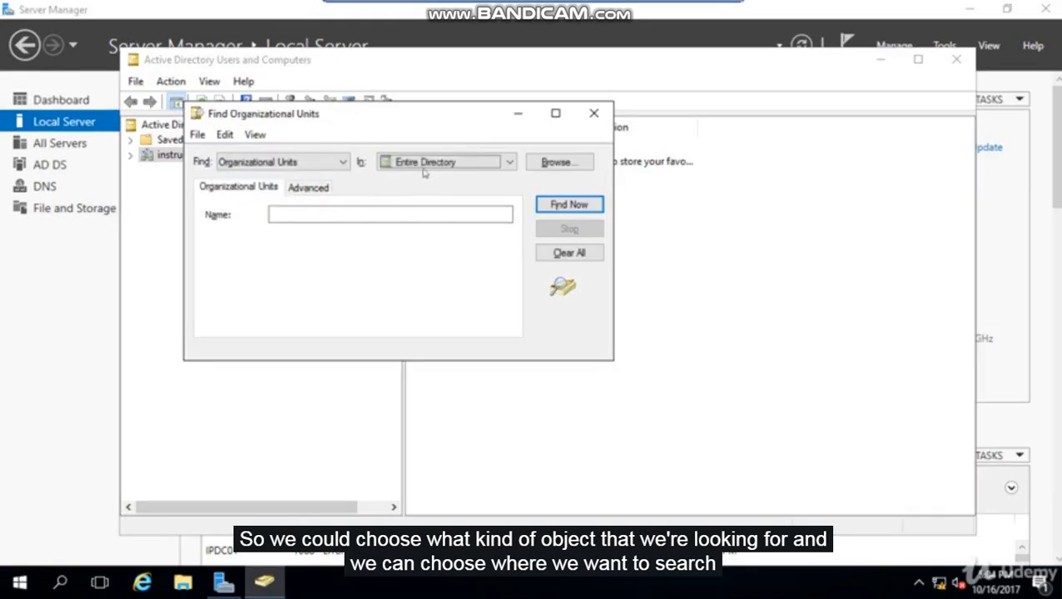
{"action": "left_click", "coordinate": [481, 161]}
{"action": "left_click", "coordinate": [454, 178]}
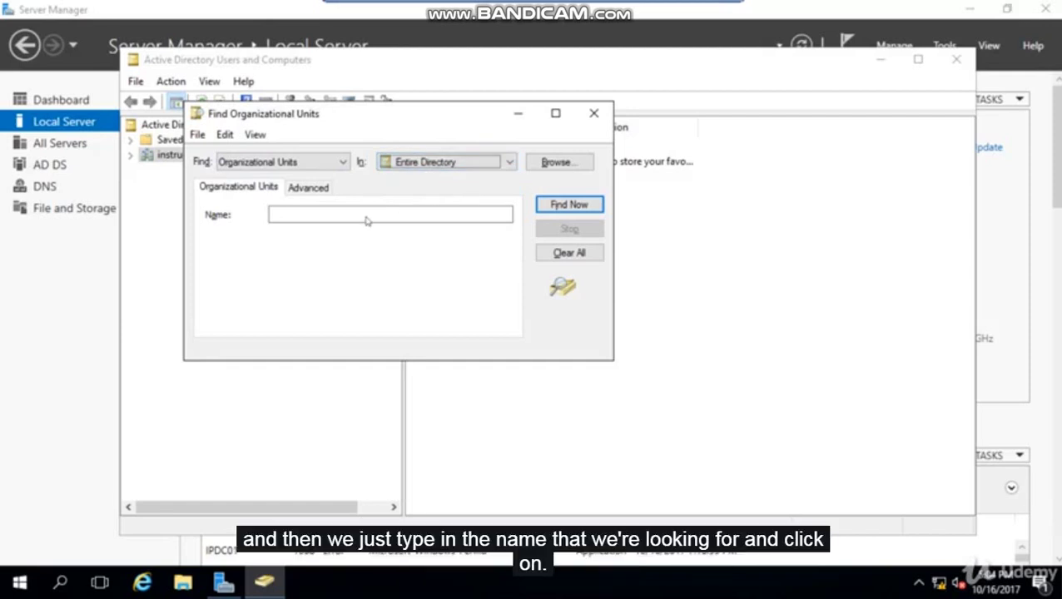
{"action": "left_click", "coordinate": [325, 216]}
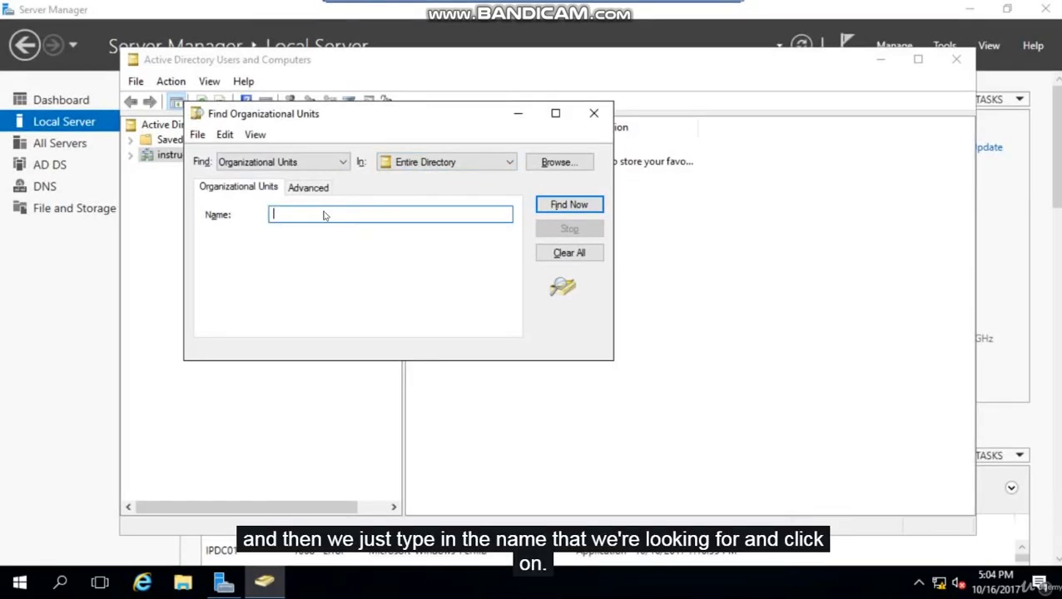
{"action": "left_click", "coordinate": [571, 206]}
{"action": "left_click", "coordinate": [593, 113]}
Step: Browse the domains that the console can manage through Change Domain, and cancel without switching domain
{"action": "right_click", "coordinate": [167, 158]}
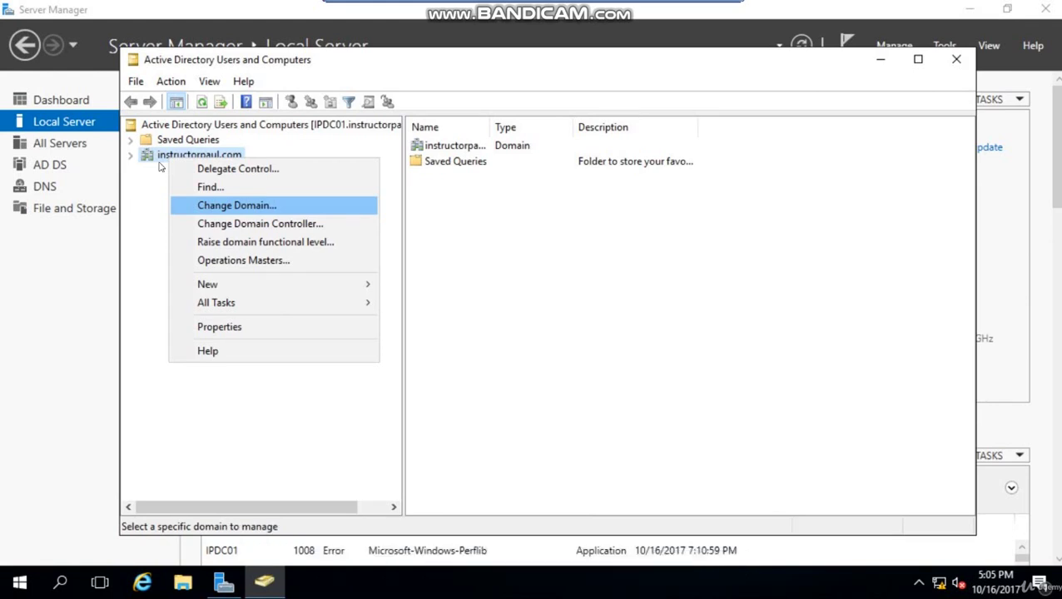
{"action": "key", "text": "Return"}
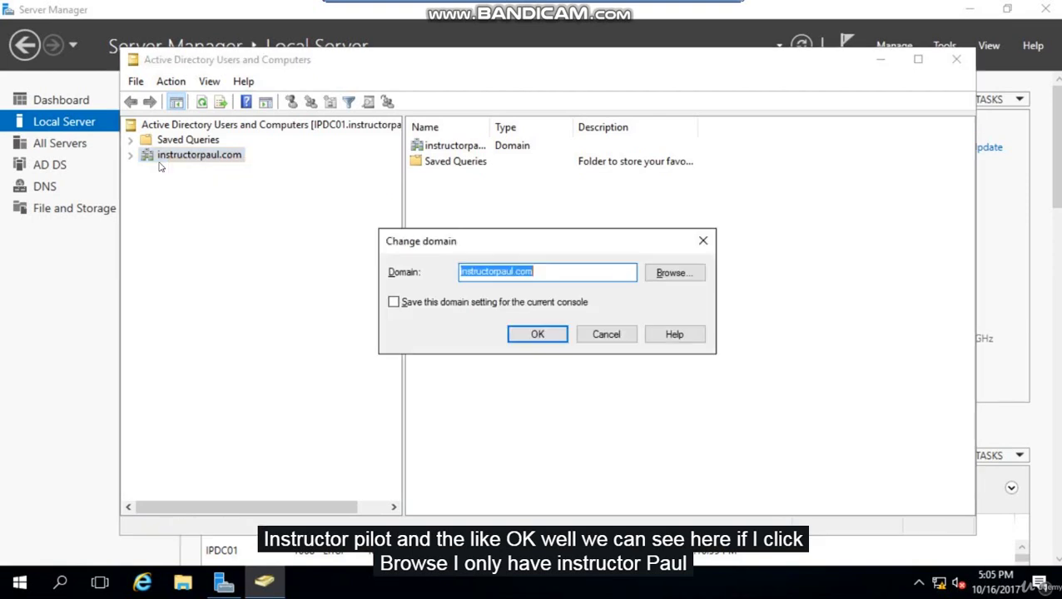
{"action": "left_click", "coordinate": [666, 274]}
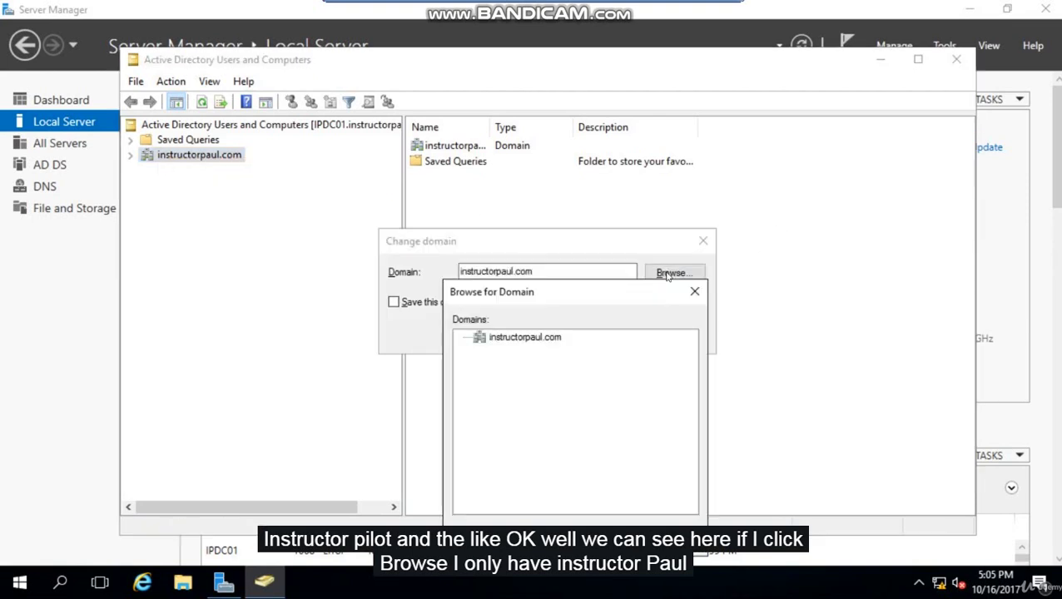
{"action": "left_click", "coordinate": [510, 342]}
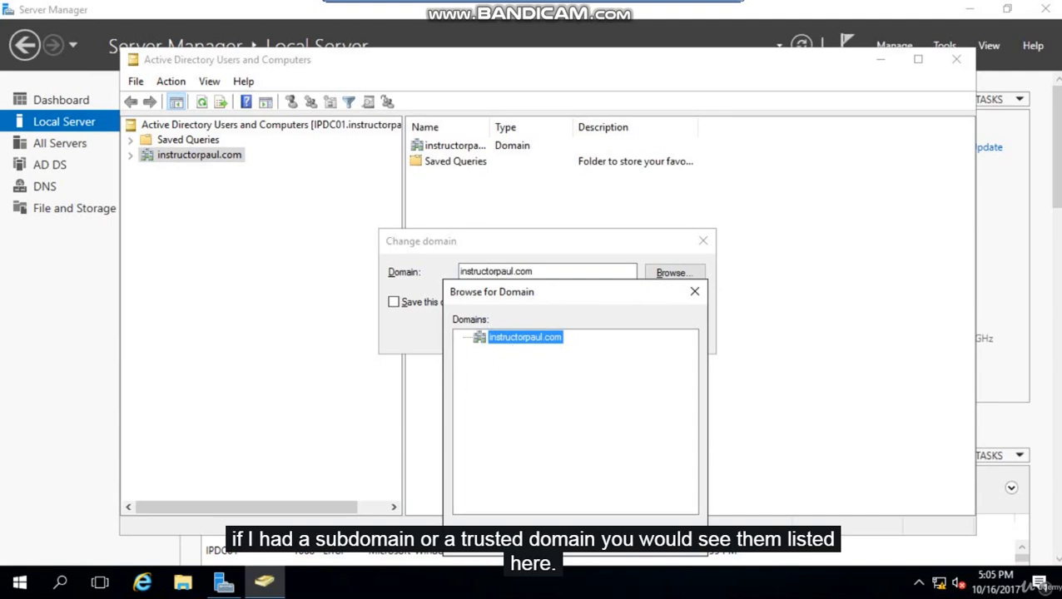
{"action": "left_click", "coordinate": [593, 539]}
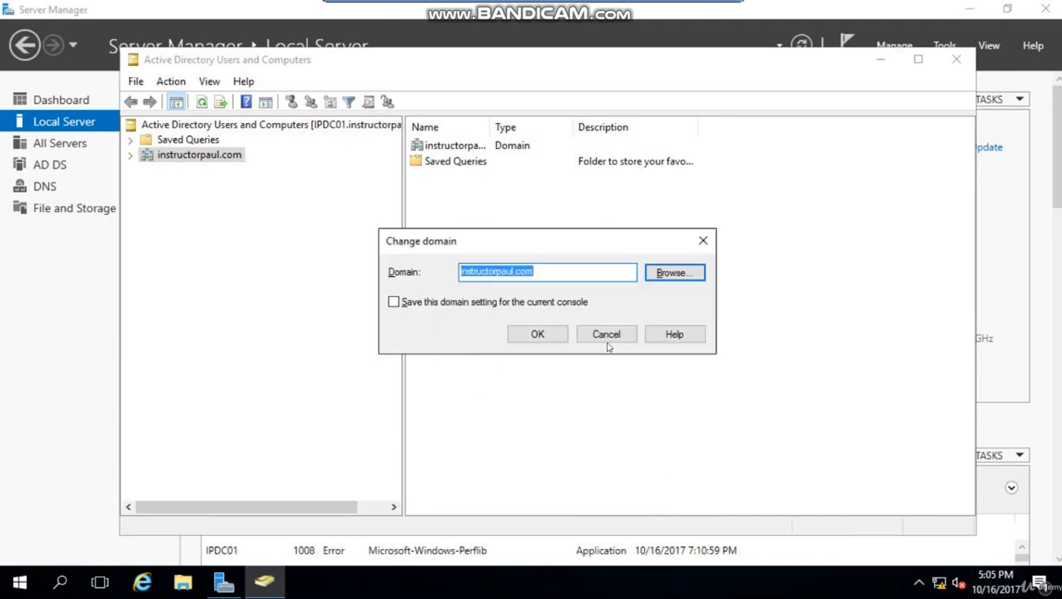
{"action": "left_click", "coordinate": [605, 333]}
Step: View the available directory servers through Change Domain Controller, select the specific domain controller IPDC01, and cancel without switching
{"action": "right_click", "coordinate": [226, 157]}
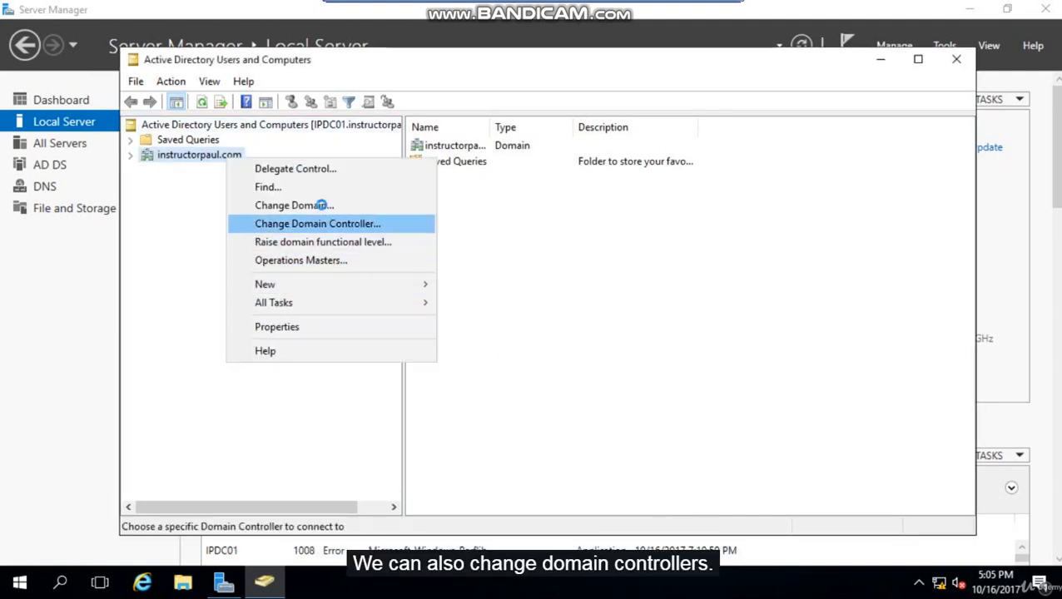
{"action": "left_click", "coordinate": [324, 216]}
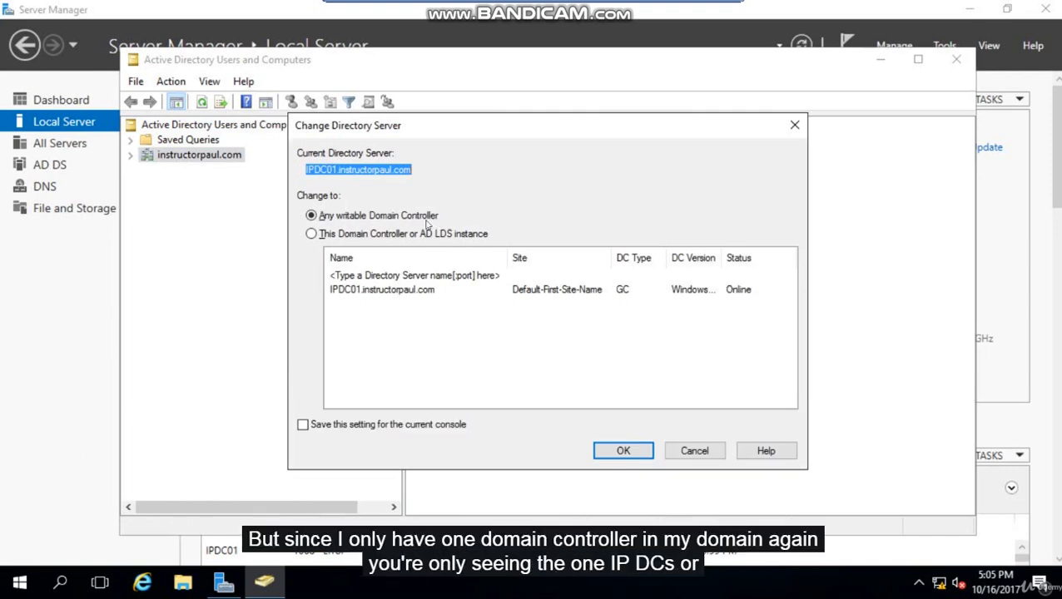
{"action": "left_click", "coordinate": [328, 173]}
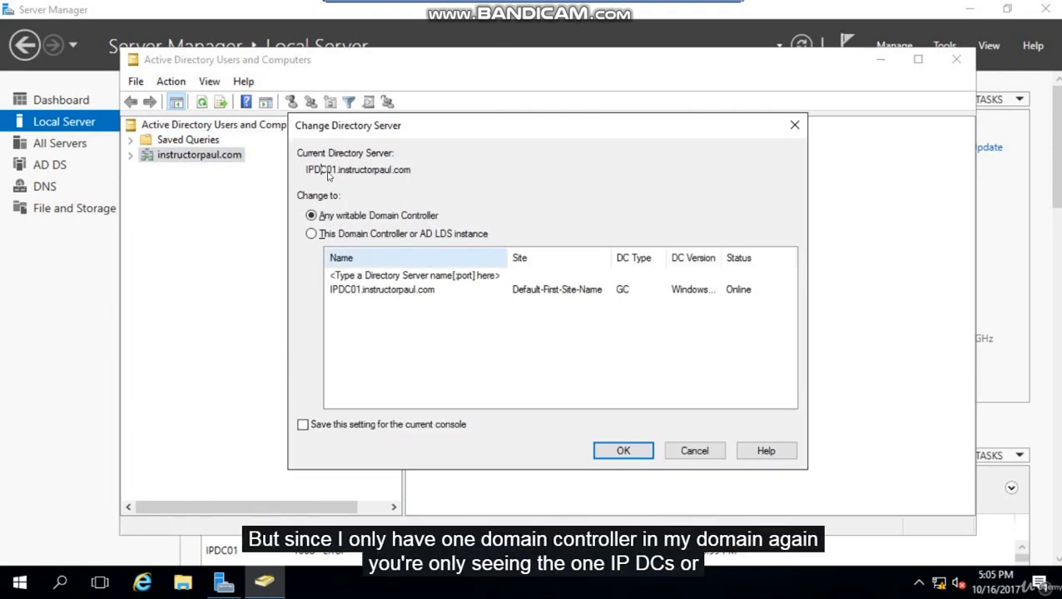
{"action": "left_click", "coordinate": [312, 237]}
{"action": "left_click", "coordinate": [380, 294]}
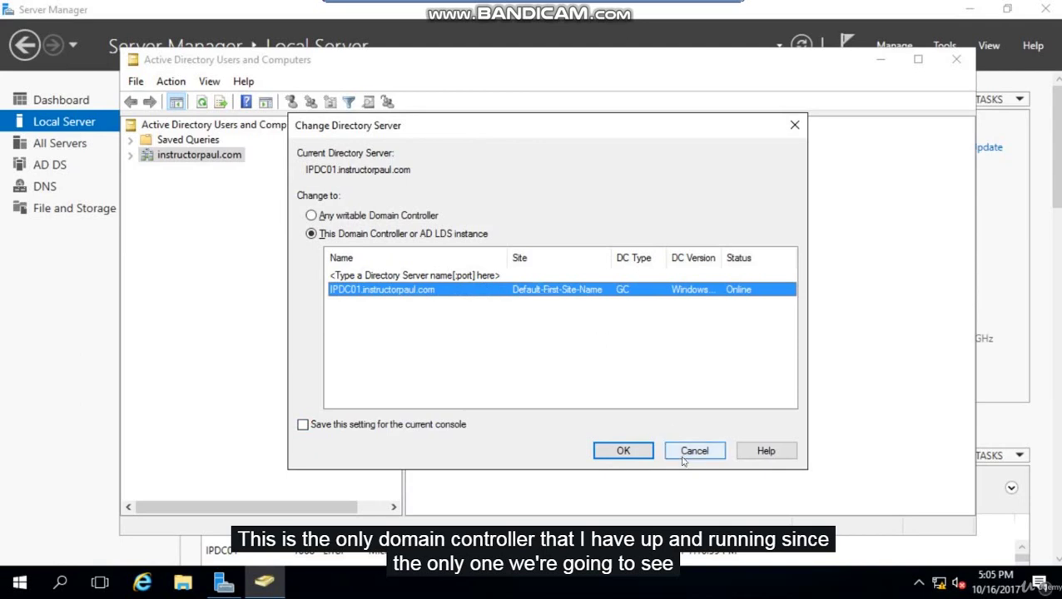
{"action": "left_click_drag", "start_coordinate": [691, 450], "coordinate": [830, 475]}
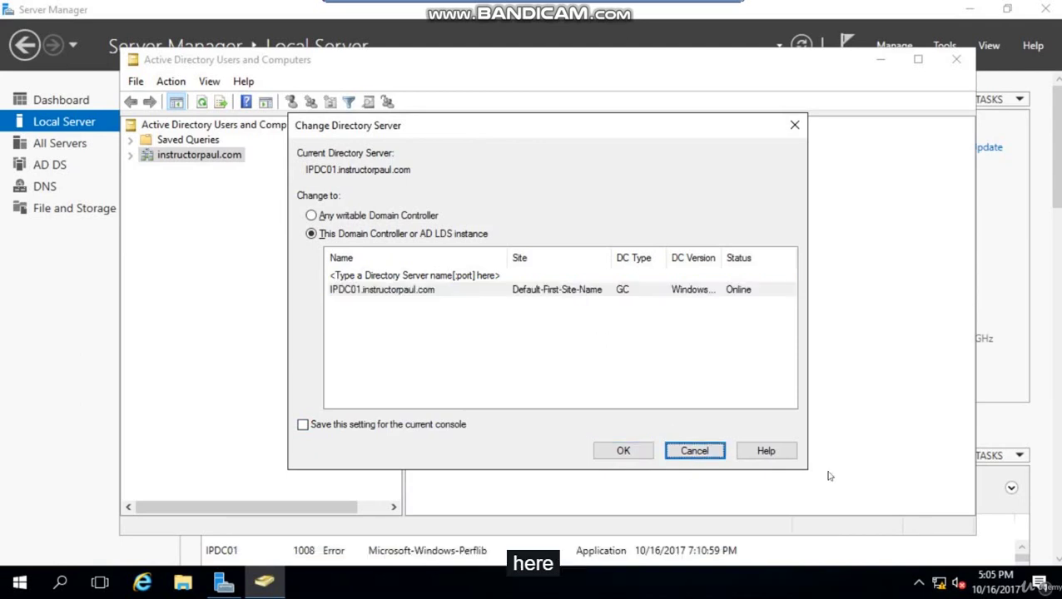
{"action": "left_click", "coordinate": [702, 453]}
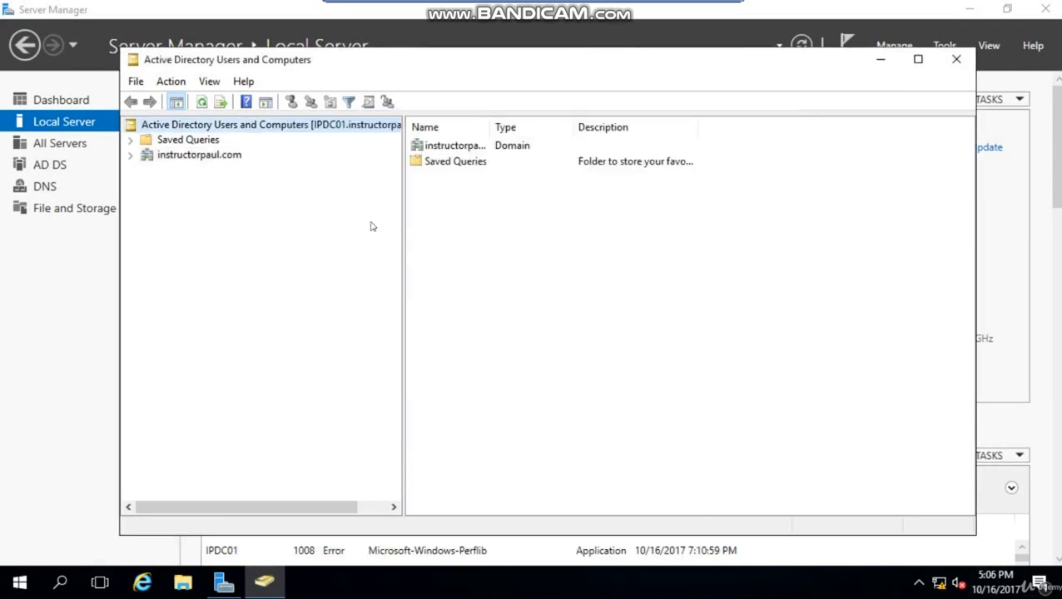
Step: Display the management commands available for the domain
{"action": "right_click", "coordinate": [198, 158]}
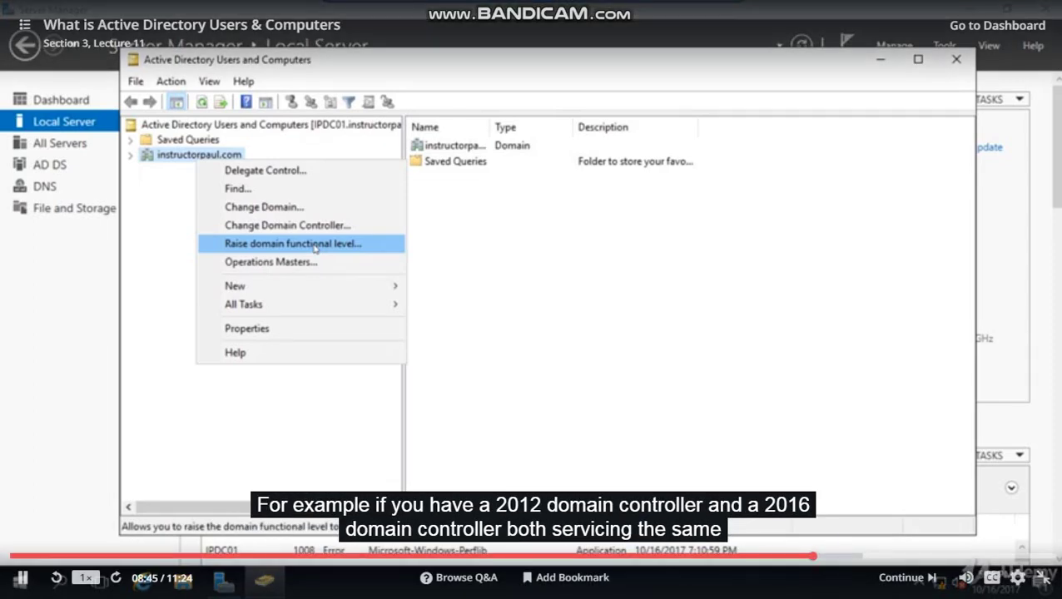
{"action": "left_click", "coordinate": [1019, 578]}
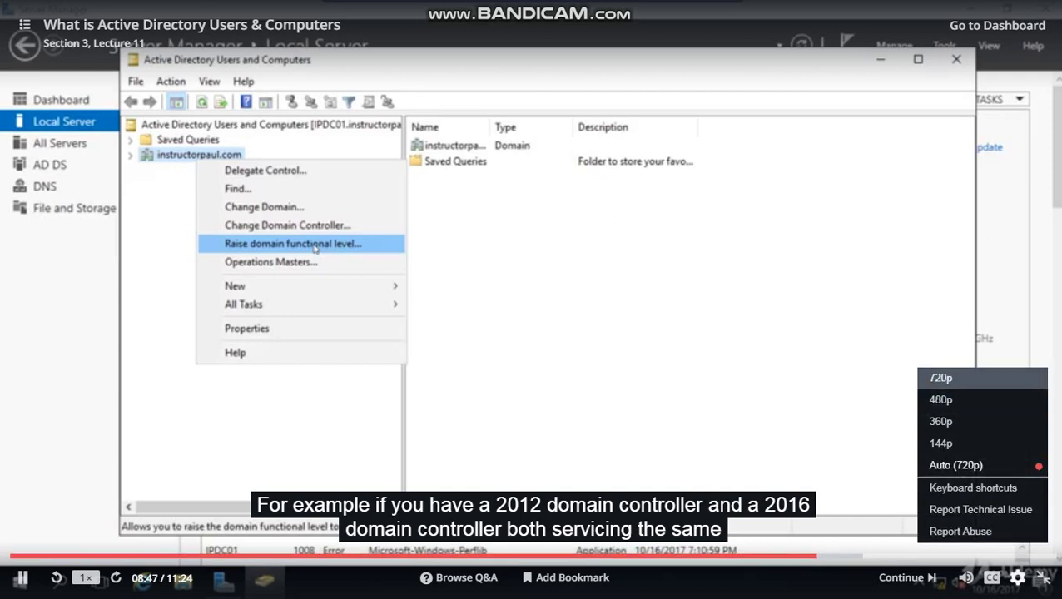
{"action": "left_click", "coordinate": [941, 378]}
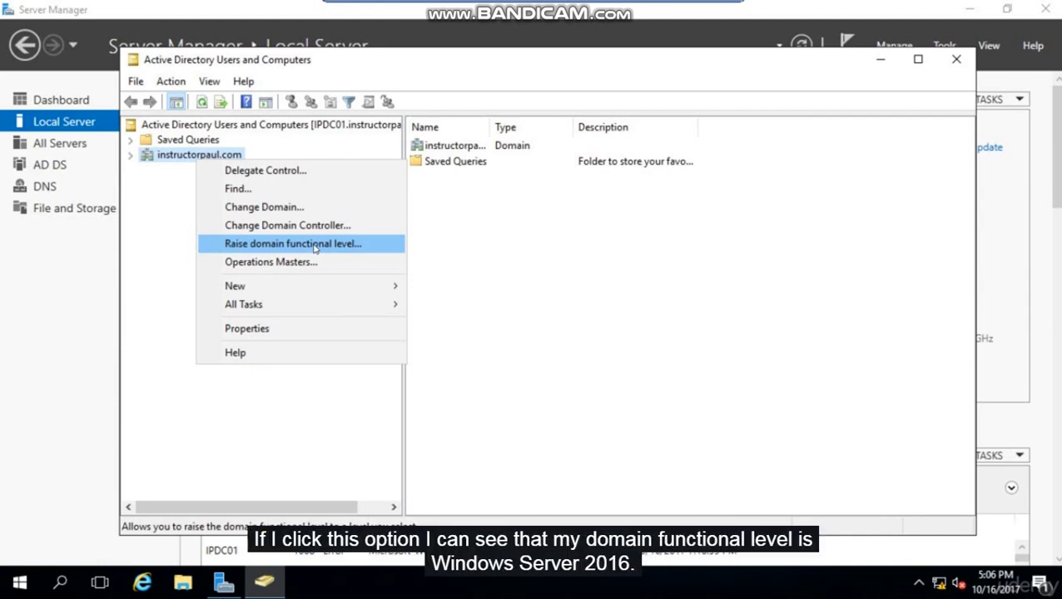
Step: Check the domain's current functional level through Raise domain functional level, and close the dialog
{"action": "left_click", "coordinate": [315, 247]}
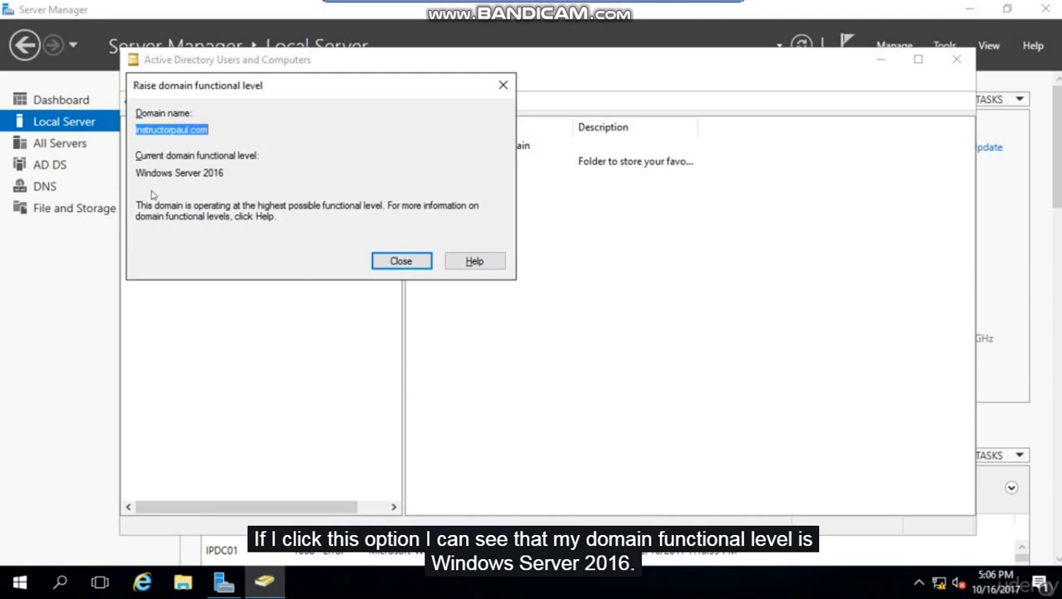
{"action": "mouse_move", "coordinate": [139, 175]}
{"action": "left_mouse_down"}
{"action": "mouse_move", "coordinate": [242, 185]}
{"action": "mouse_move", "coordinate": [152, 174]}
{"action": "left_mouse_up"}
{"action": "left_click", "coordinate": [224, 177]}
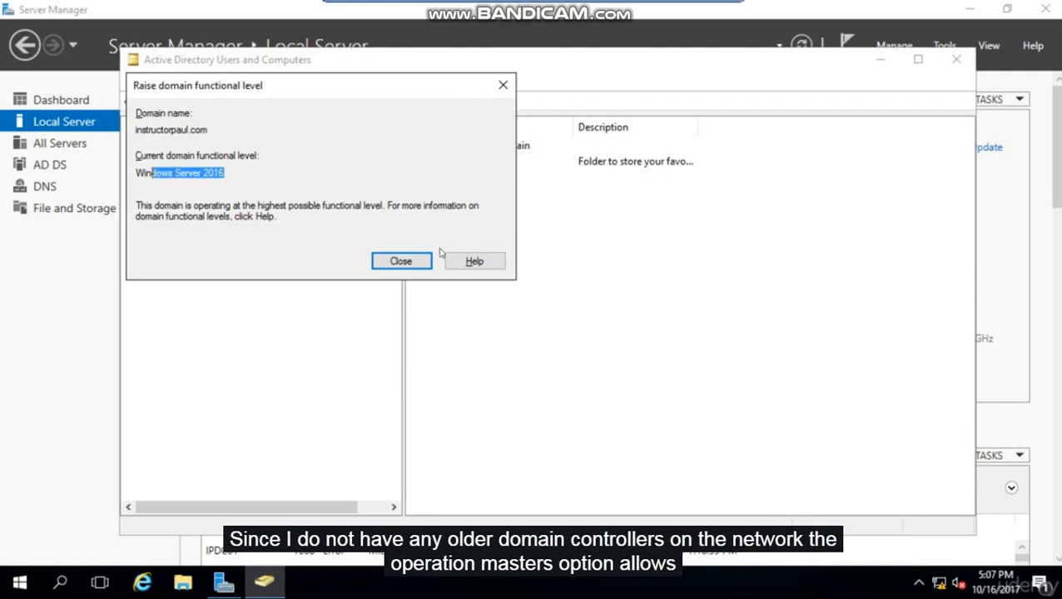
{"action": "left_click", "coordinate": [400, 261]}
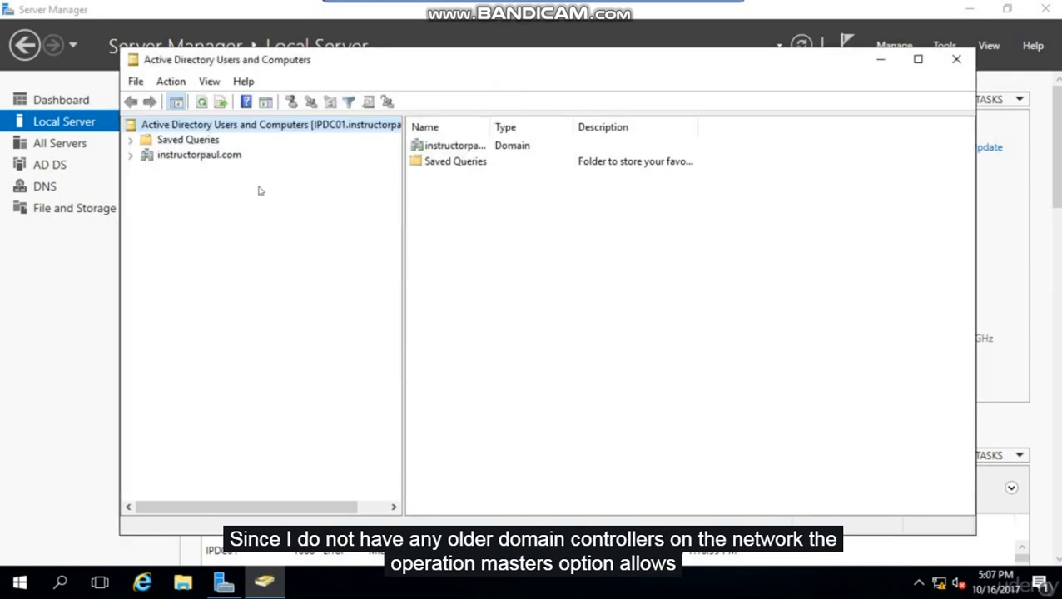
Step: Open Operations Masters for the domain to examine which server holds the RID role
{"action": "right_click", "coordinate": [202, 162]}
{"action": "key", "text": "Down"}
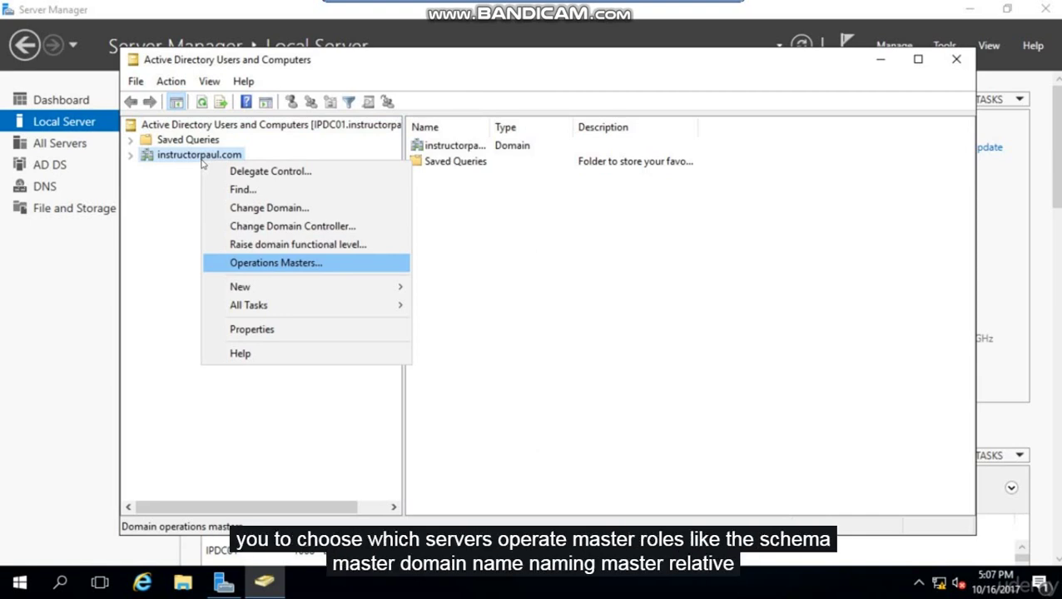
{"action": "key", "text": "Return"}
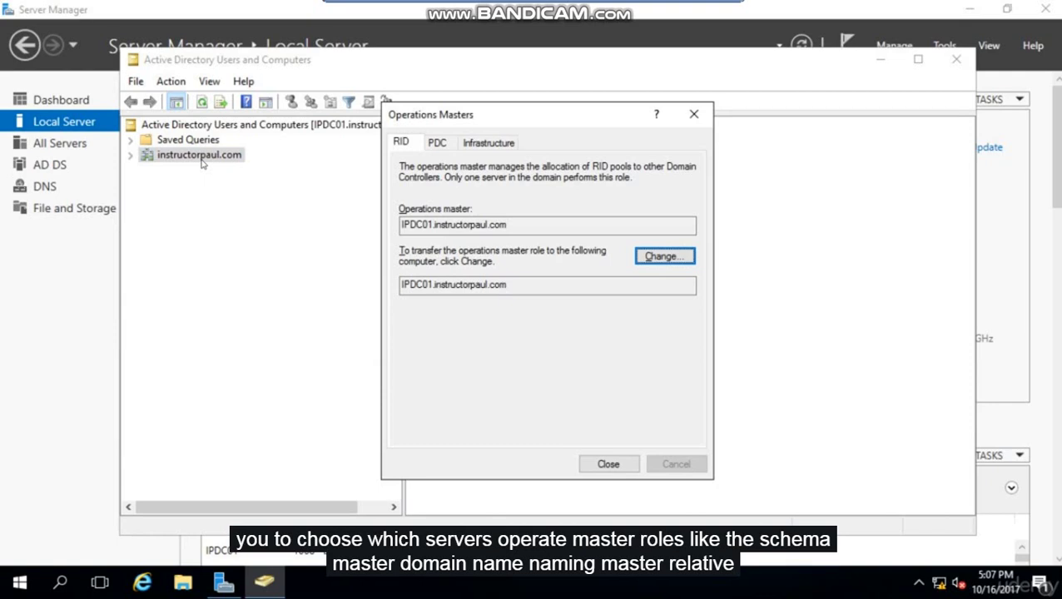